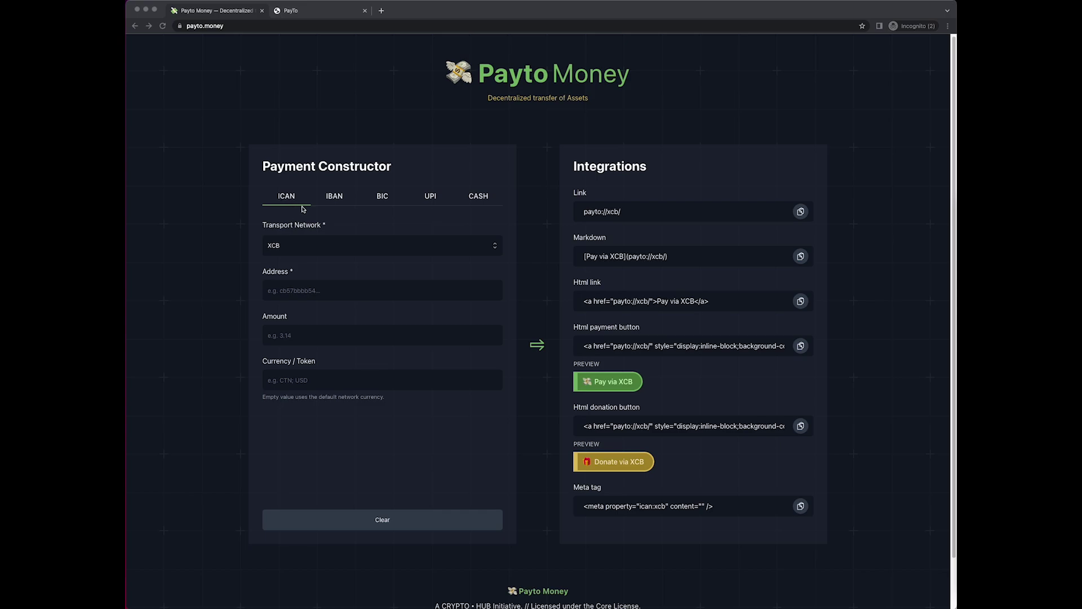
Check the transport network list and keep XCB selected
{"action": "left_click", "coordinate": [499, 248]}
{"action": "left_click", "coordinate": [495, 248]}
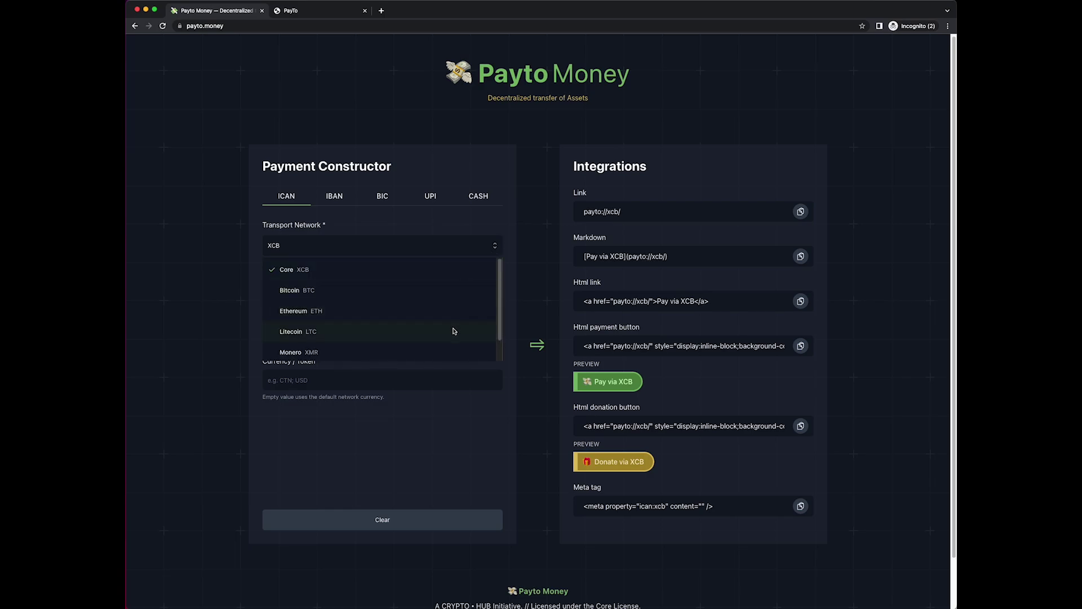
{"action": "left_click", "coordinate": [496, 248]}
Preview the IBAN, BIC, UPI and CASH link types, then return to ICAN
{"action": "left_click", "coordinate": [340, 198]}
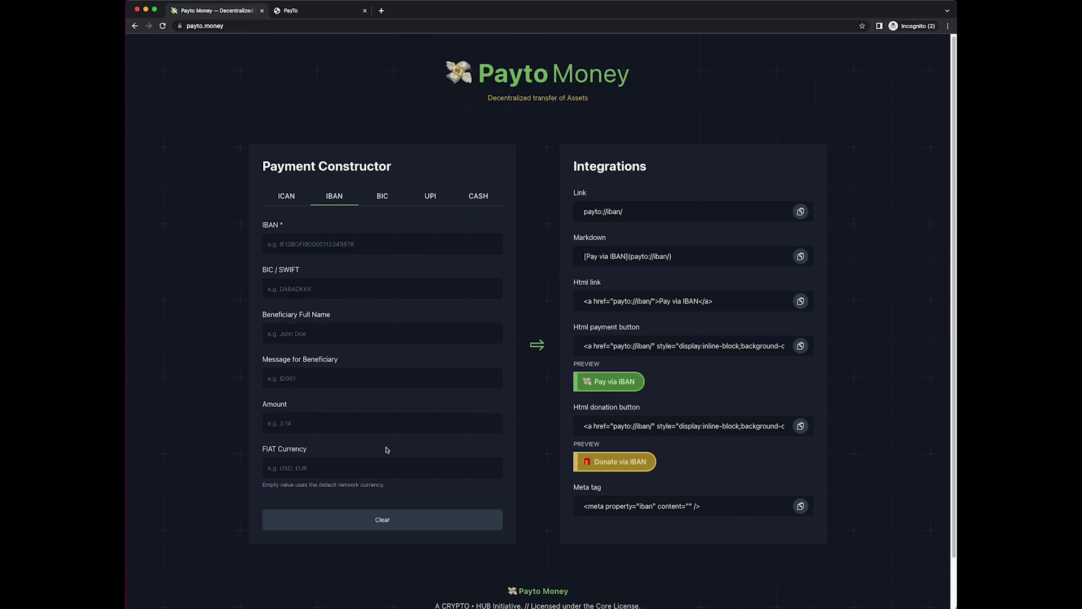
{"action": "left_click", "coordinate": [386, 200]}
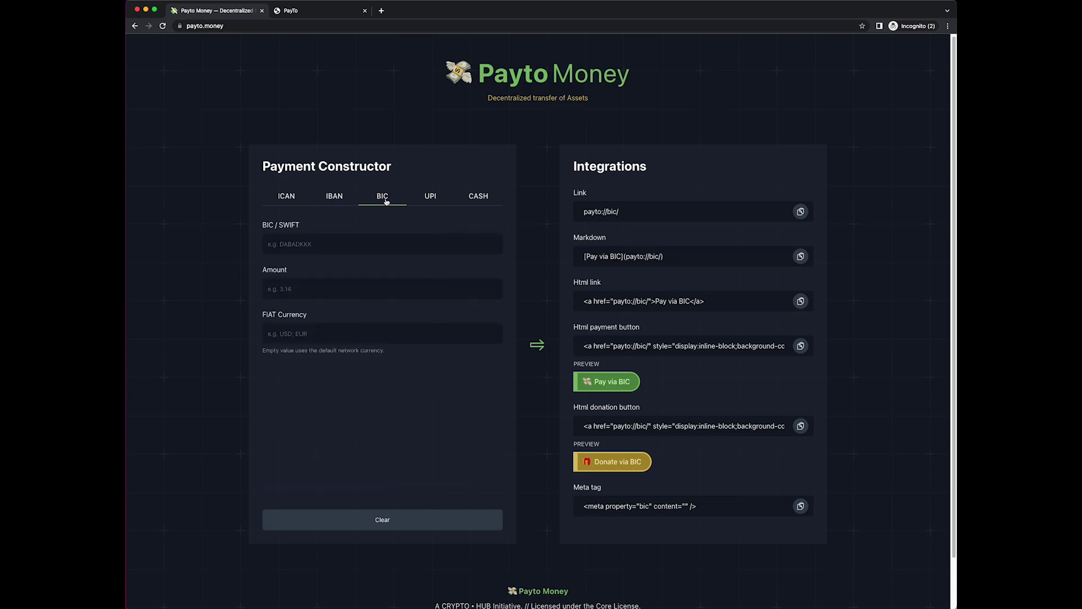
{"action": "left_click", "coordinate": [430, 198]}
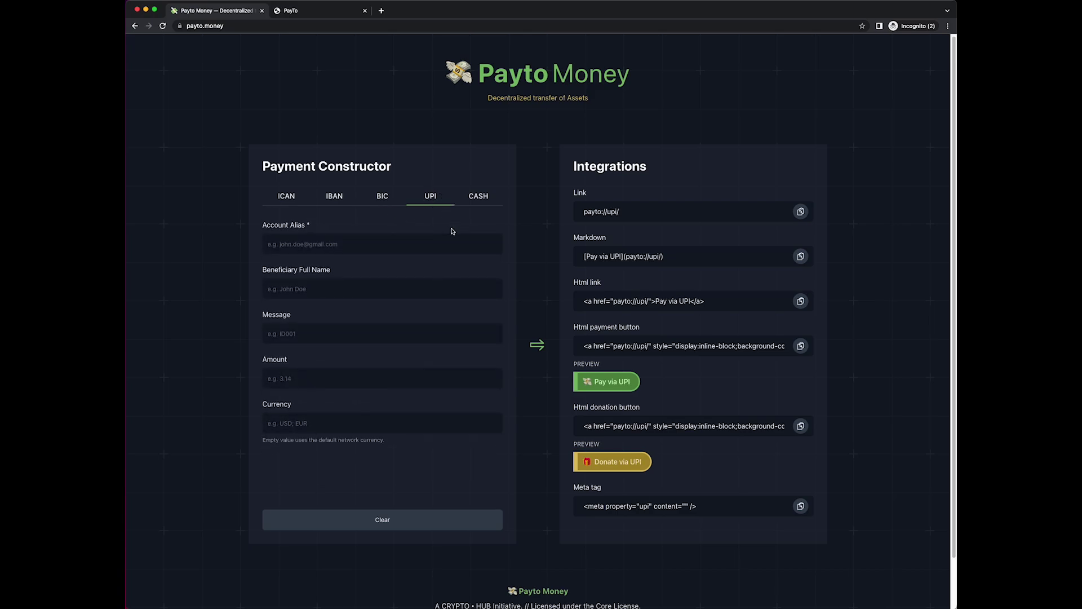
{"action": "left_click", "coordinate": [483, 198]}
{"action": "left_click", "coordinate": [493, 247]}
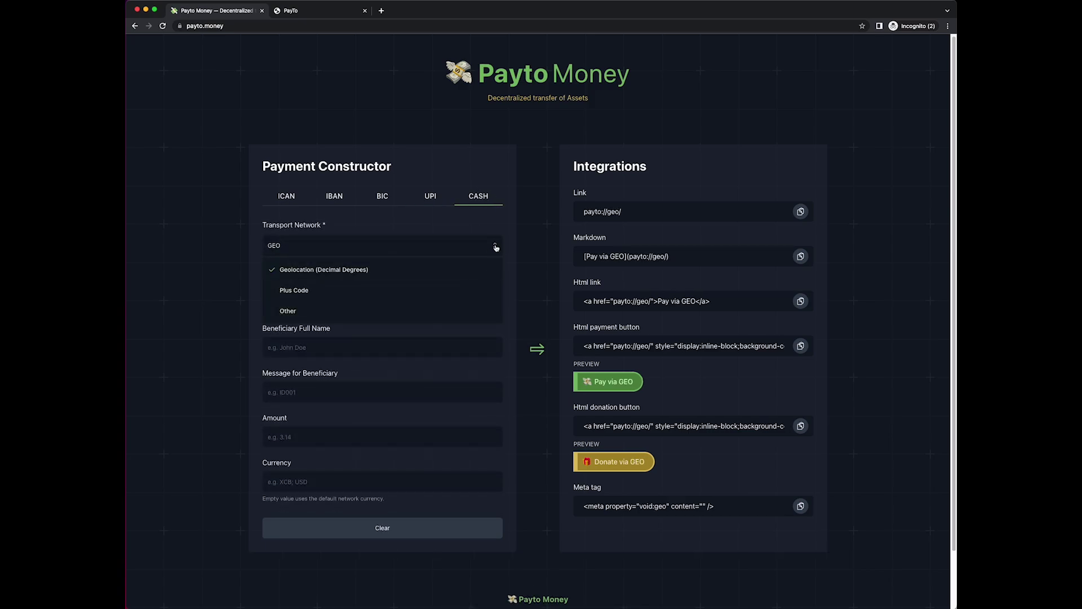
{"action": "left_click", "coordinate": [497, 248]}
{"action": "left_click", "coordinate": [286, 196]}
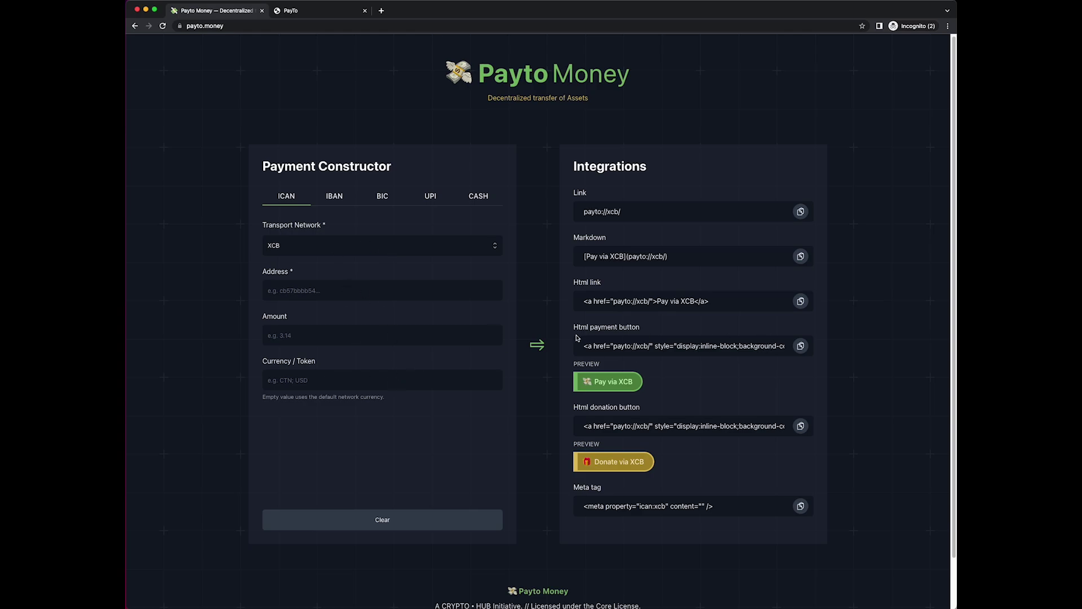
Paste the recipient XCB address into Address, then enter amount 10 and token TCTN
{"action": "left_click", "coordinate": [371, 293]}
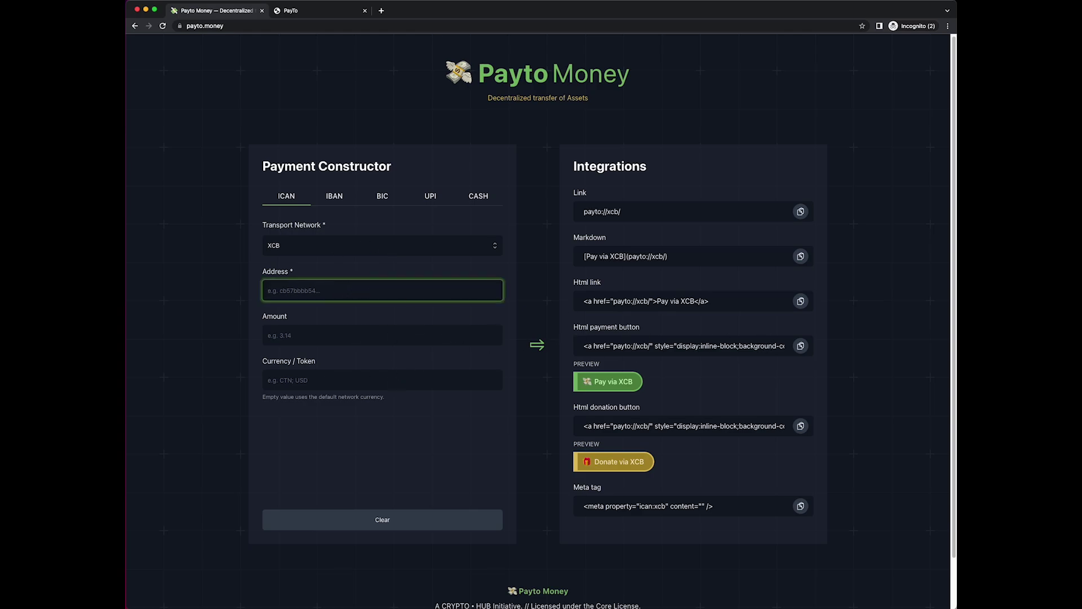
{"action": "key", "text": "super+Tab"}
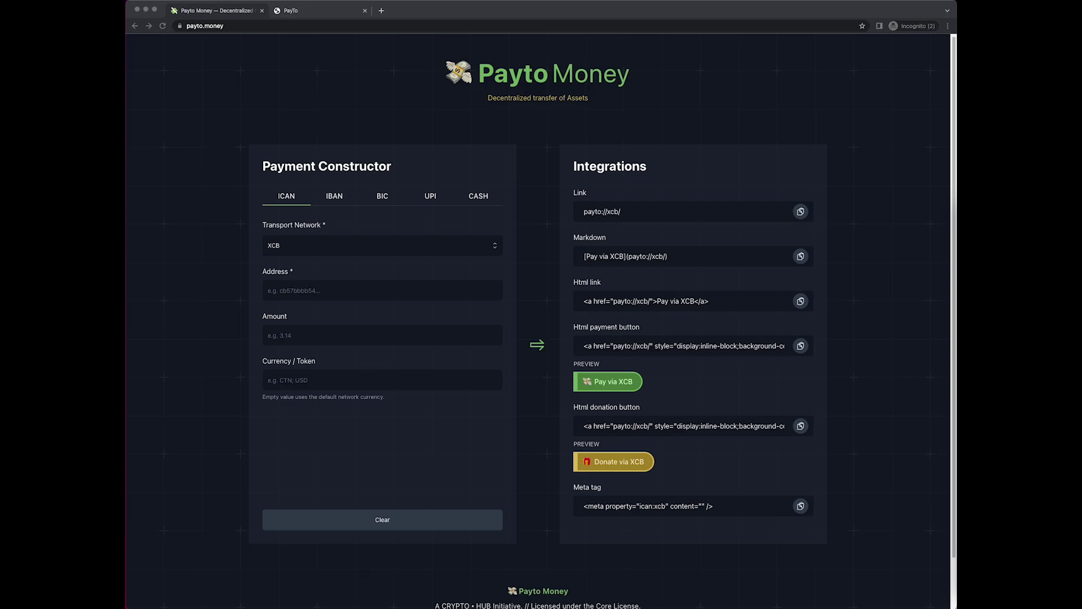
{"action": "left_click", "coordinate": [328, 291]}
{"action": "key", "text": "super+v"}
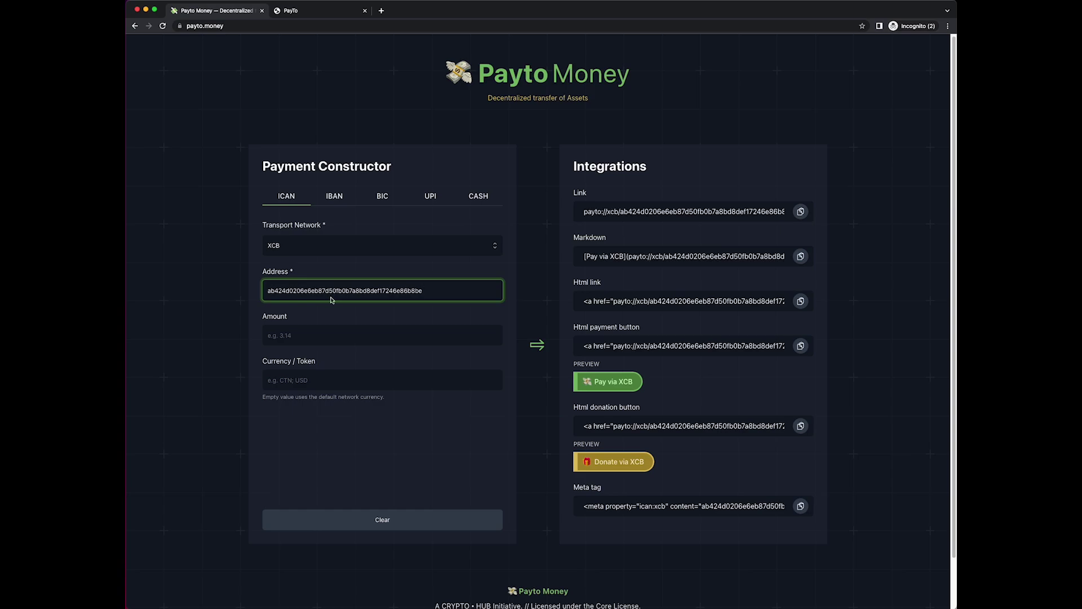
{"action": "left_click", "coordinate": [316, 338]}
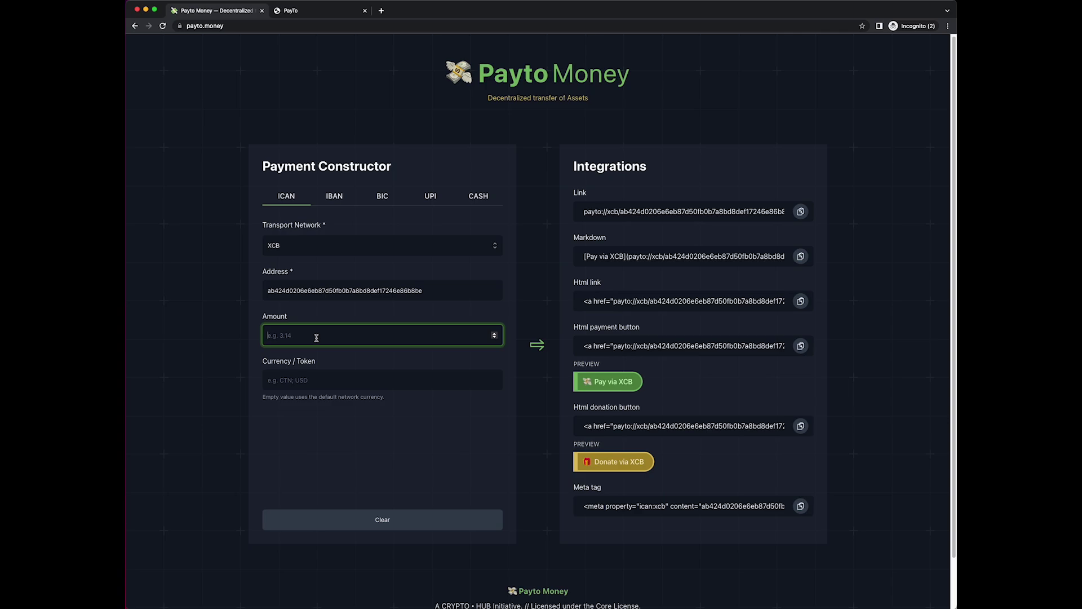
{"action": "type", "text": "10"}
{"action": "left_click", "coordinate": [328, 380]}
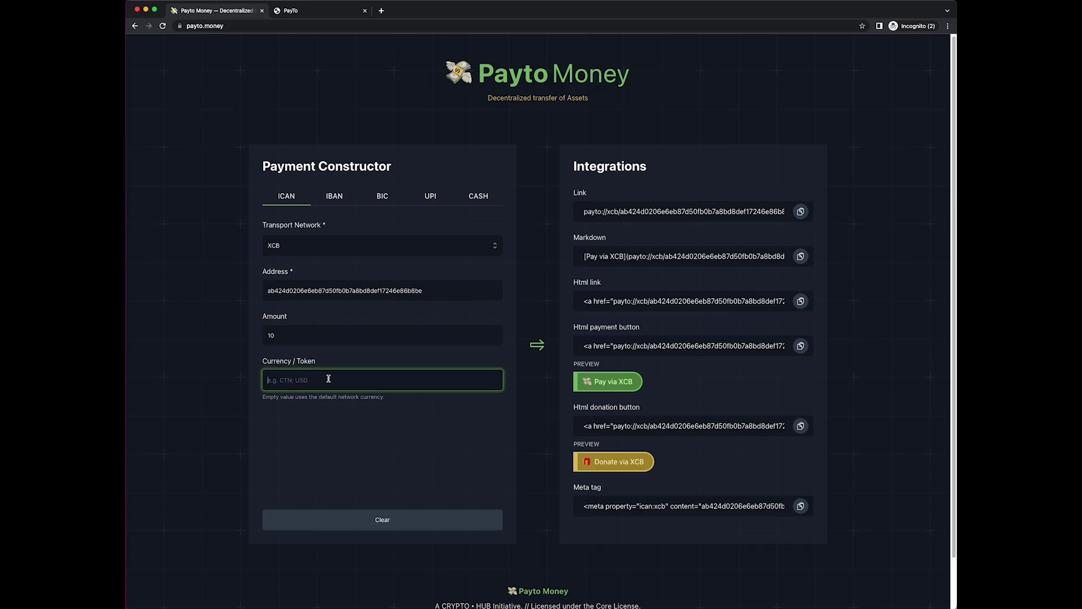
{"action": "type", "text": "T"}
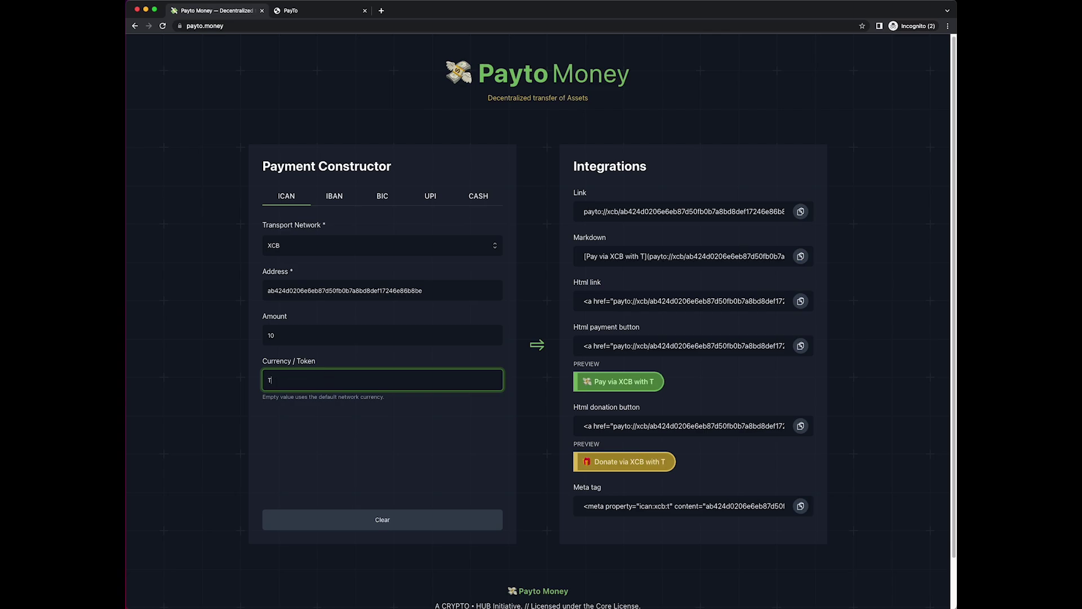
{"action": "type", "text": "CTN"}
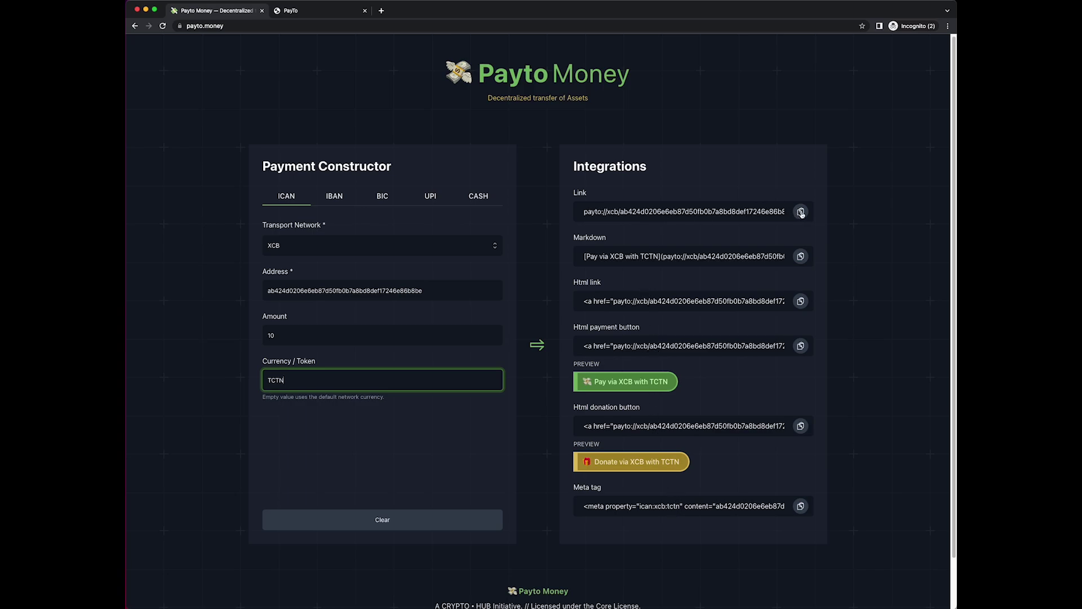
{"action": "left_click", "coordinate": [325, 12]}
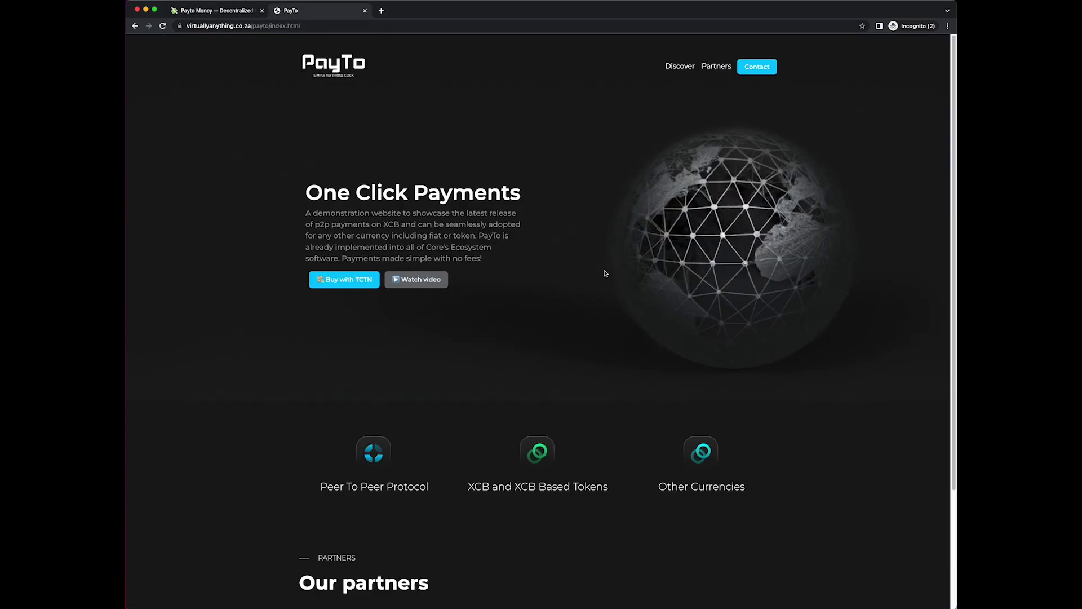
{"action": "scroll", "coordinate": [604, 274], "scroll_direction": "down", "scroll_amount": 3}
{"action": "scroll", "coordinate": [605, 273], "scroll_direction": "up", "scroll_amount": 3}
Copy the payto link from the Link field in Payto Money's Integrations section
{"action": "left_click", "coordinate": [234, 15]}
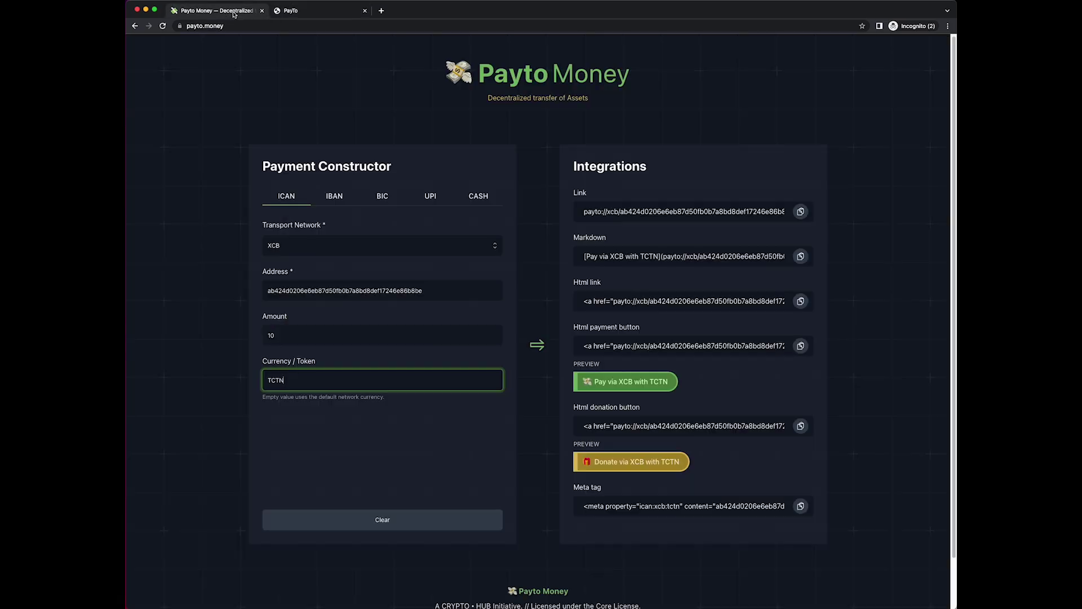
{"action": "left_click", "coordinate": [801, 212]}
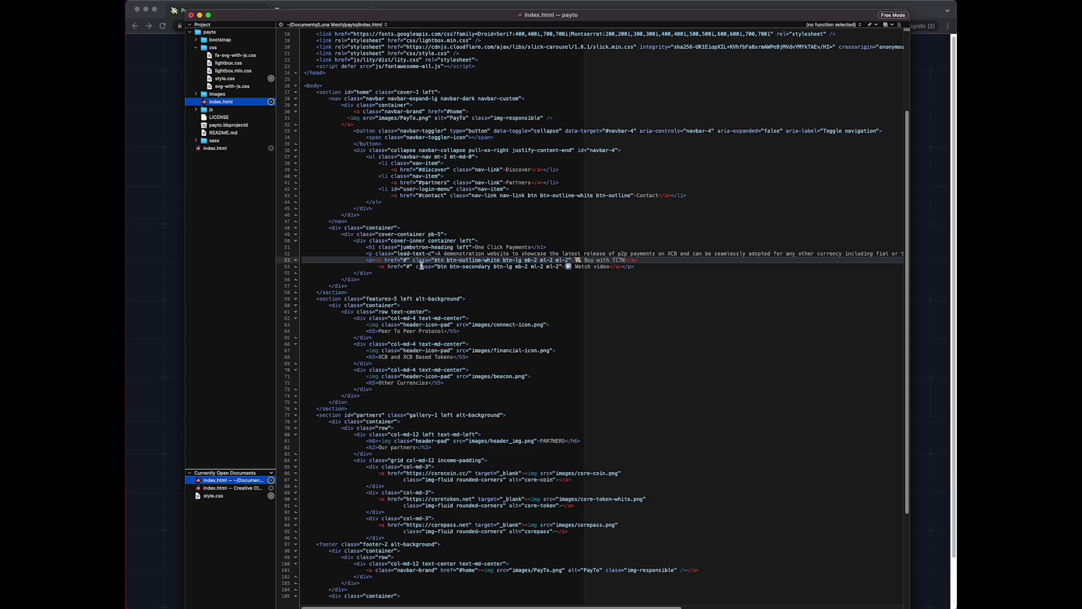
Replace the '#' href on line 53 with the payto link, save index.html, and minimize Brackets
{"action": "key", "text": "BackSpace"}
{"action": "key", "text": "super+v"}
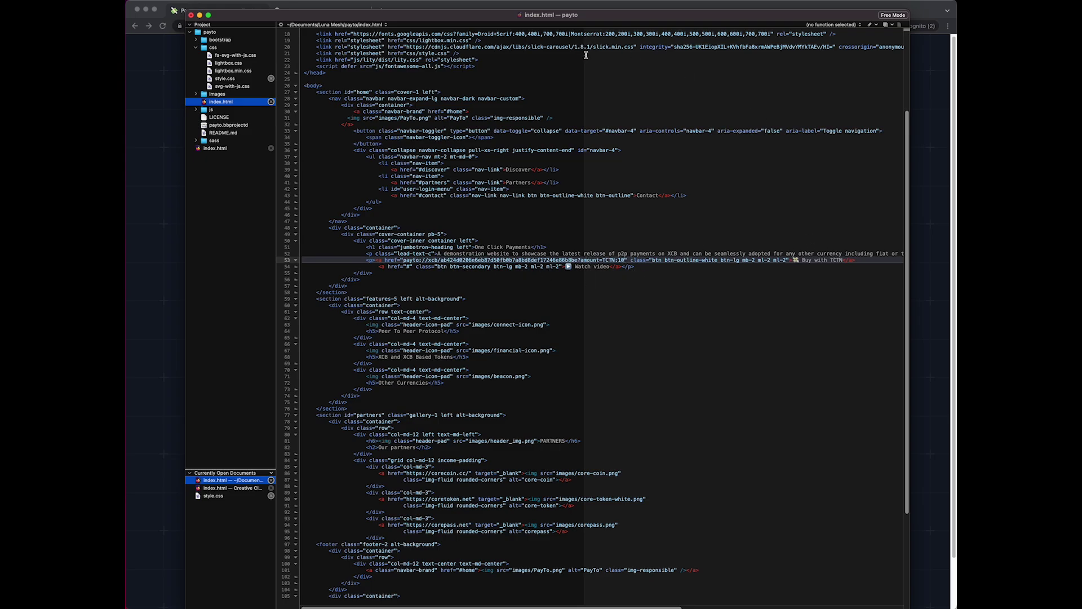
{"action": "key", "text": "super+s"}
{"action": "double_click", "coordinate": [473, 15]}
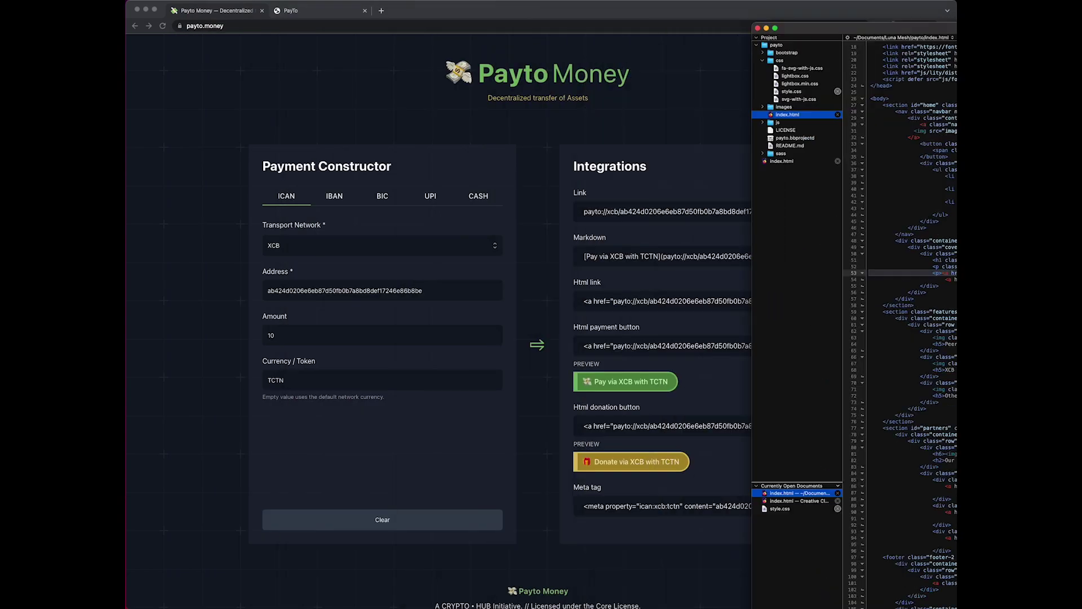
Reload the PayTo demo page so it picks up the new link
{"action": "left_click", "coordinate": [326, 15]}
{"action": "key", "text": "super+r"}
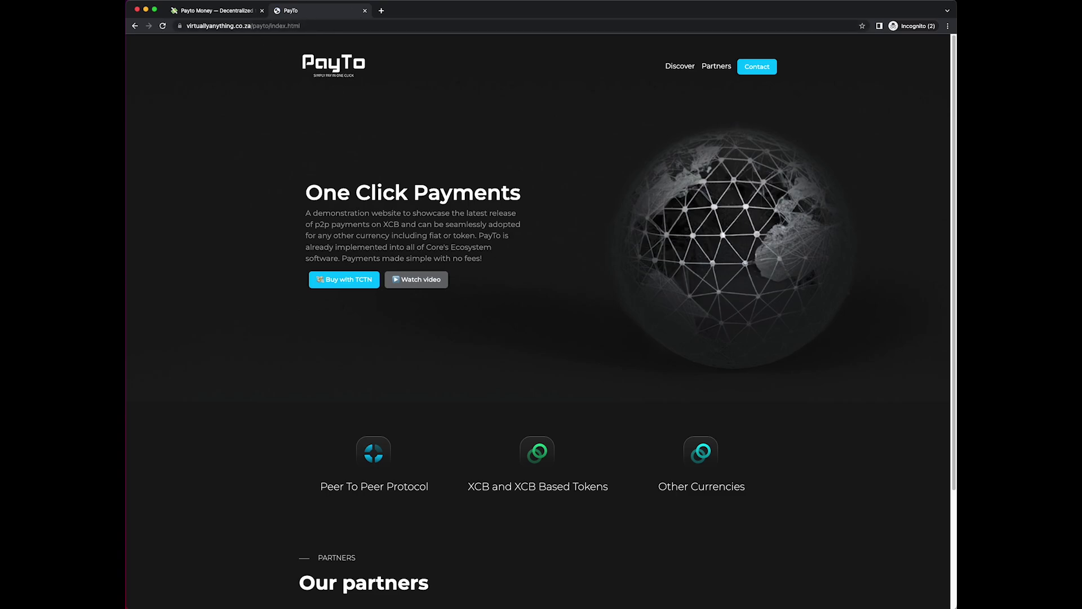
{"action": "key", "text": "super+Tab"}
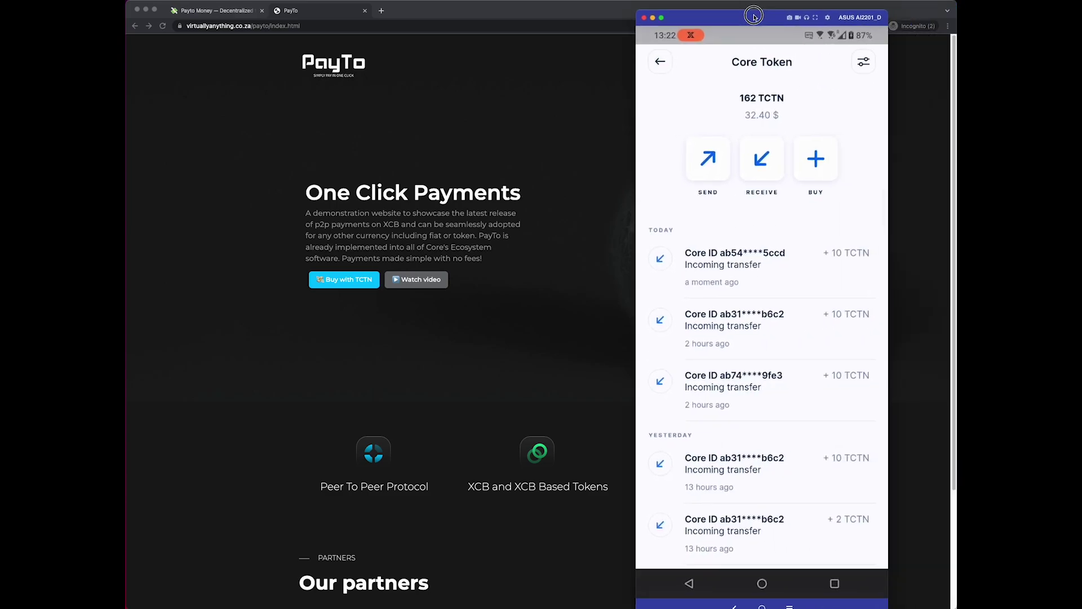
Position the Android and iPhone CorePass mirrors, check the 162 TCTN wallet and profile, then hide them
{"action": "left_click_drag", "start_coordinate": [751, 4], "coordinate": [317, 3]}
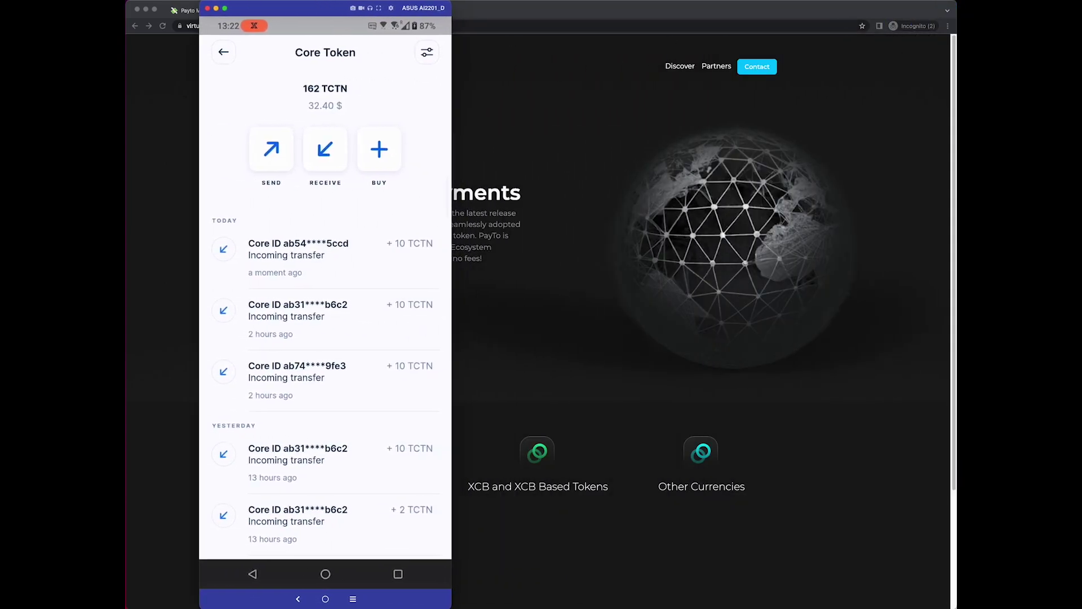
{"action": "left_click_drag", "start_coordinate": [846, 6], "coordinate": [652, 9]}
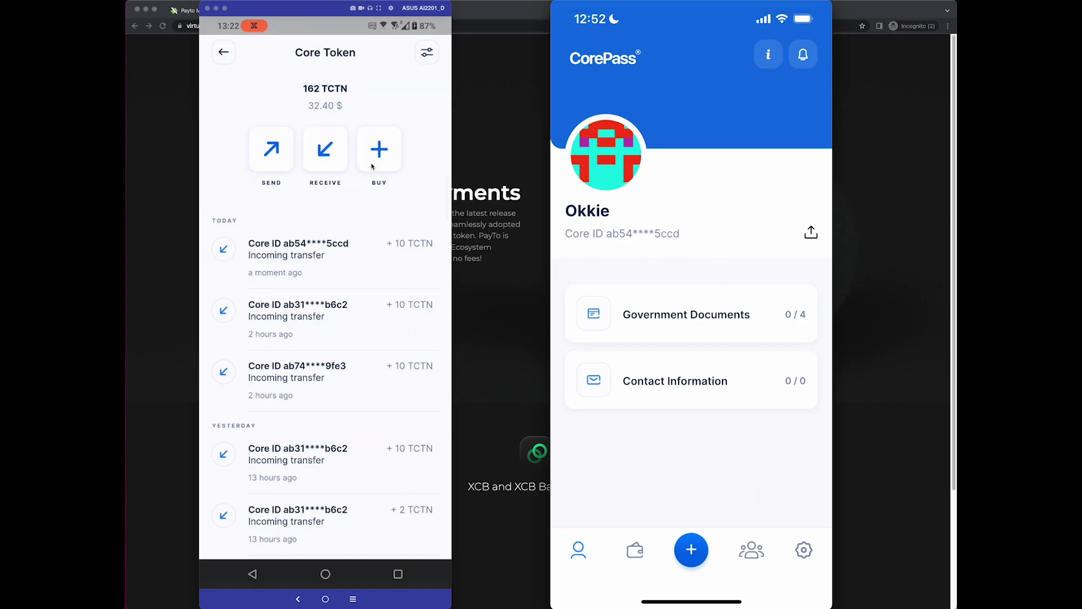
{"action": "key", "text": "Escape"}
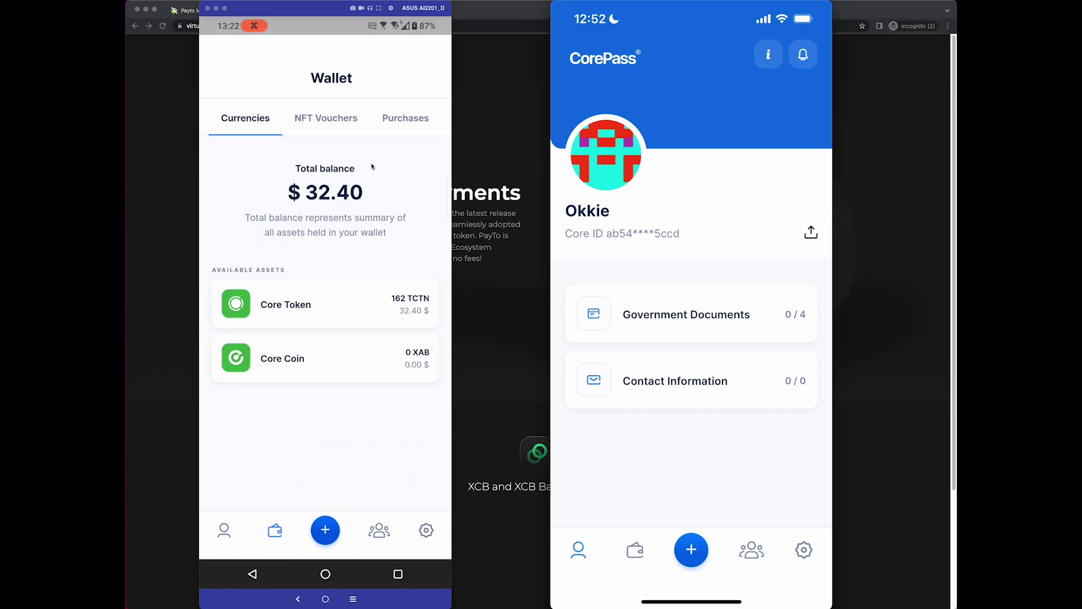
{"action": "key", "text": "Escape"}
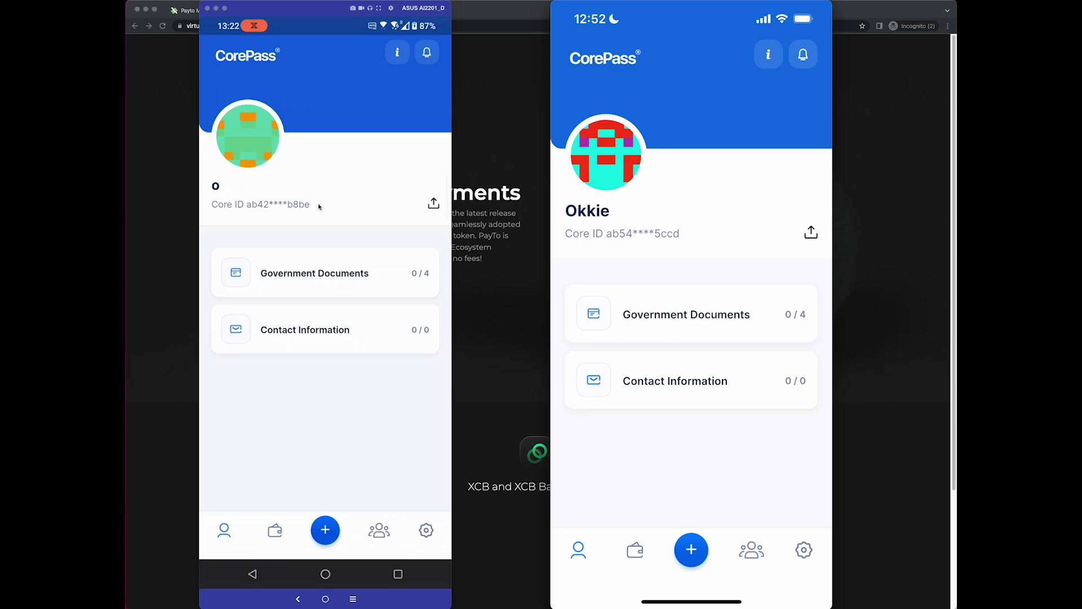
{"action": "left_click", "coordinate": [515, 166]}
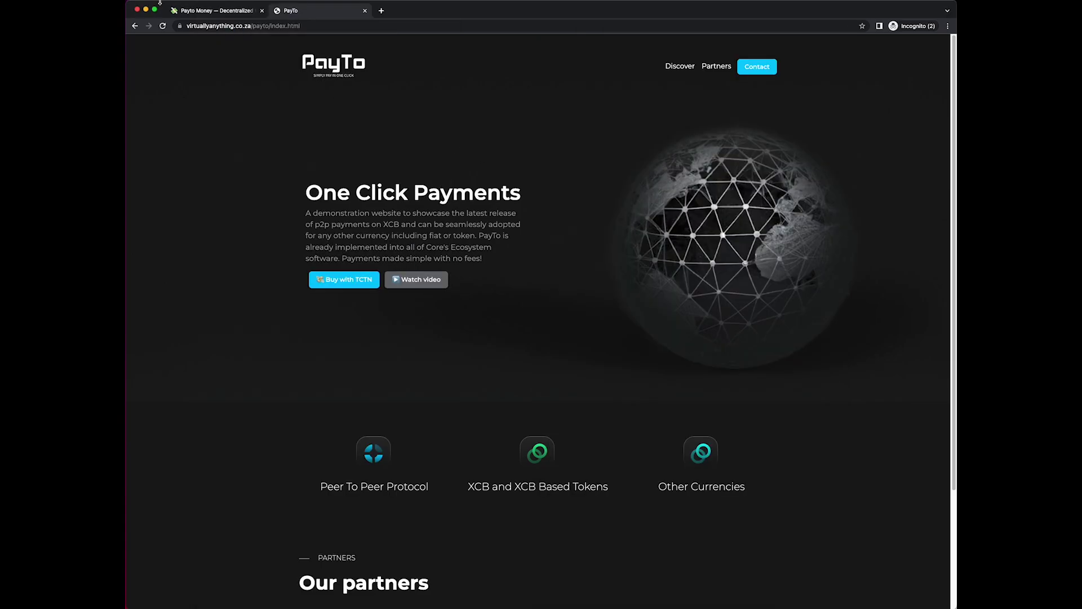
{"action": "left_click", "coordinate": [185, 11]}
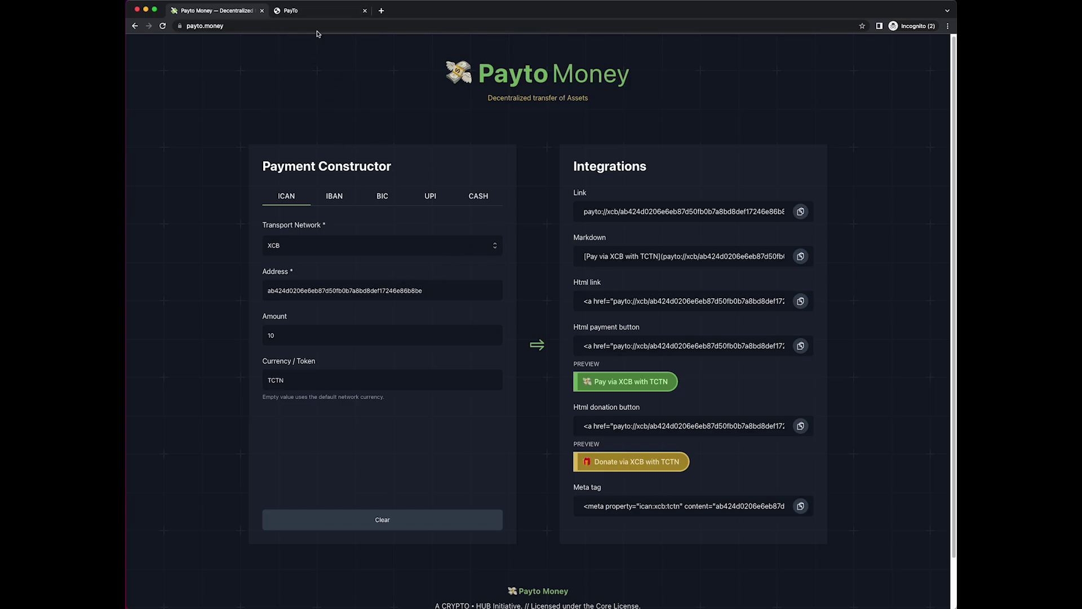
{"action": "left_click", "coordinate": [323, 11]}
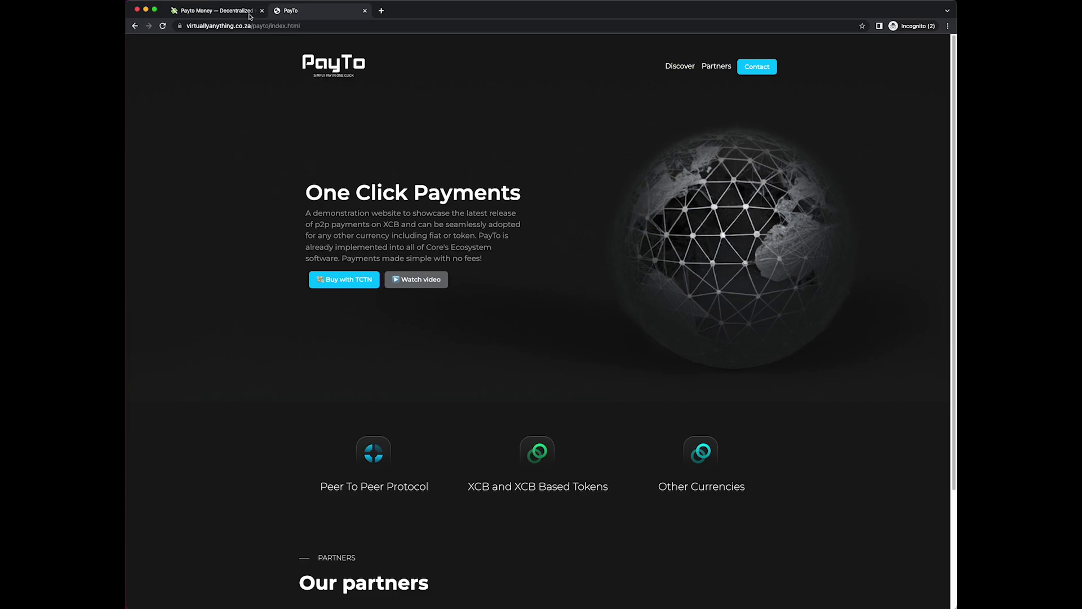
{"action": "key", "text": "super+Tab"}
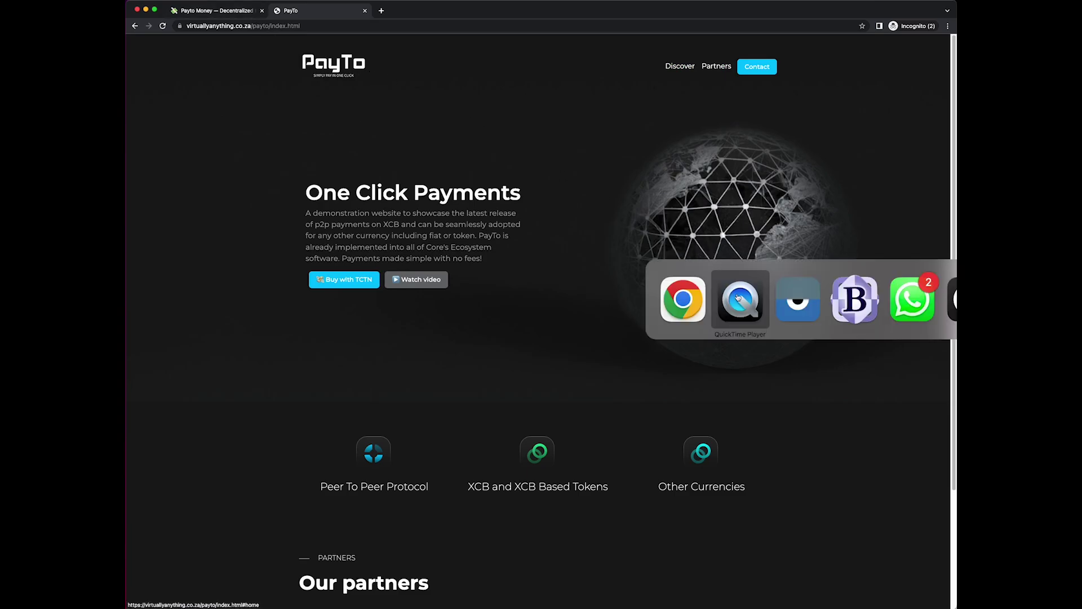
Bring the Android CorePass phone mirror to the front
{"action": "key", "text": "super+Tab"}
{"action": "key", "text": "super+Tab"}
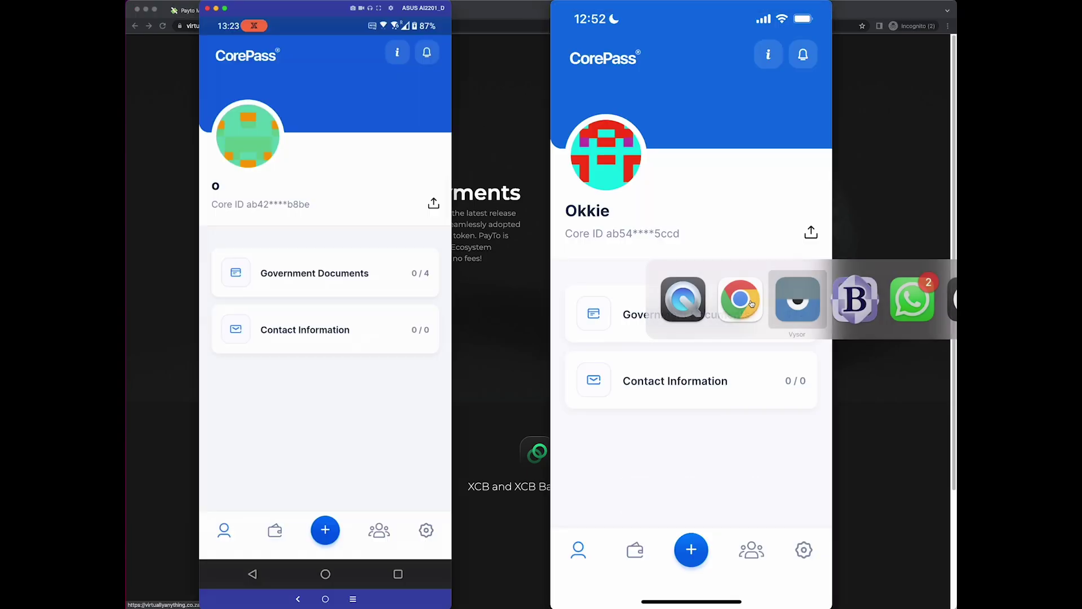